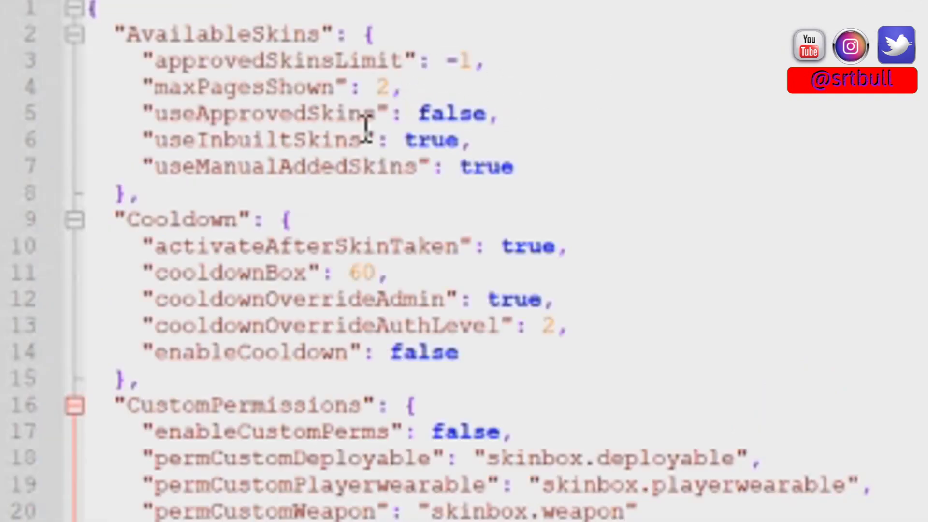
# Step: Set useApprovedSkins to true in the AvailableSkins section of the skinbox configuration
pyautogui.moveTo(497, 114); pyautogui.dragTo(140, 114)
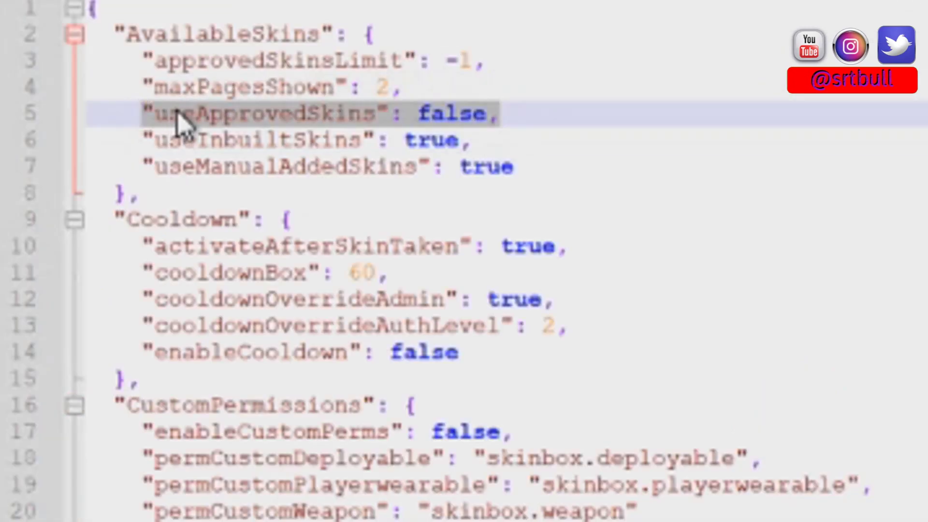
pyautogui.click(715, 127)
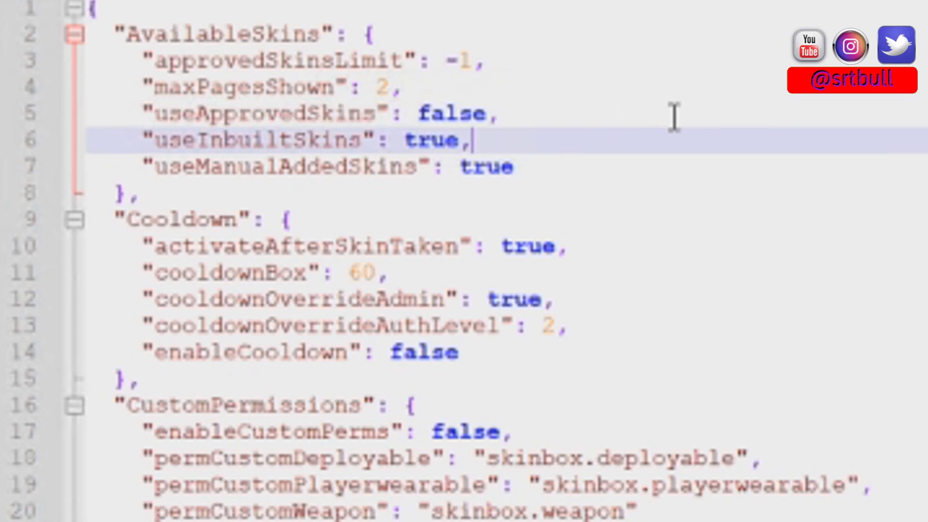
pyautogui.doubleClick(471, 115)
pyautogui.write('true')
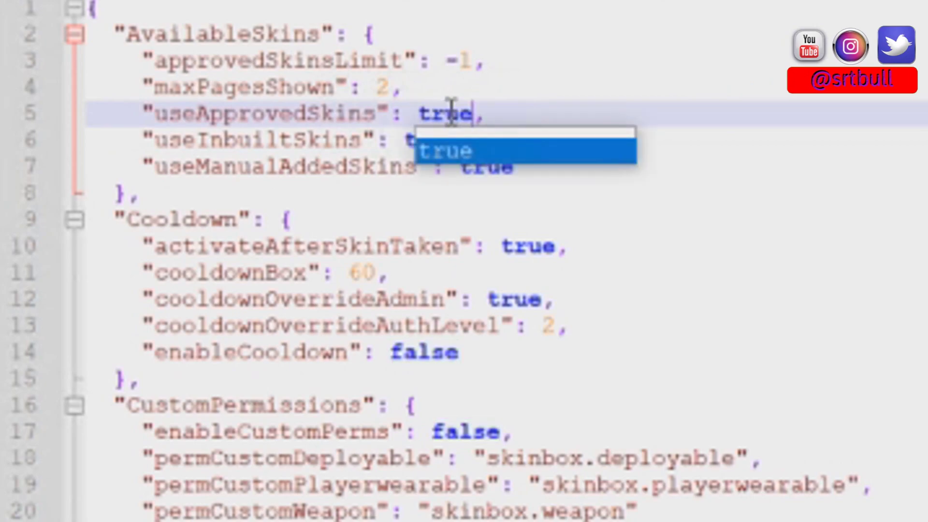
pyautogui.click(569, 246)
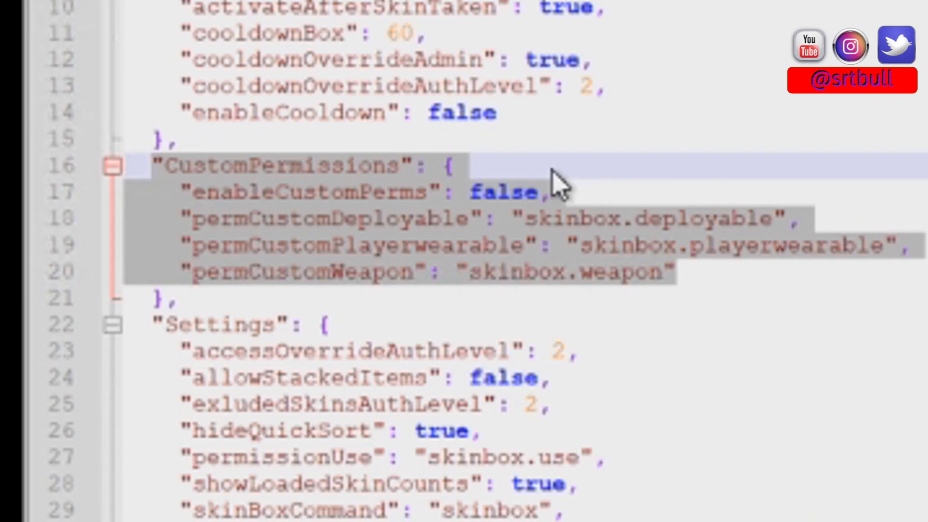
# Step: Examine the CustomPermissions entries, then the permissionUse and showLoadedSkinCounts settings
pyautogui.doubleClick(500, 193)
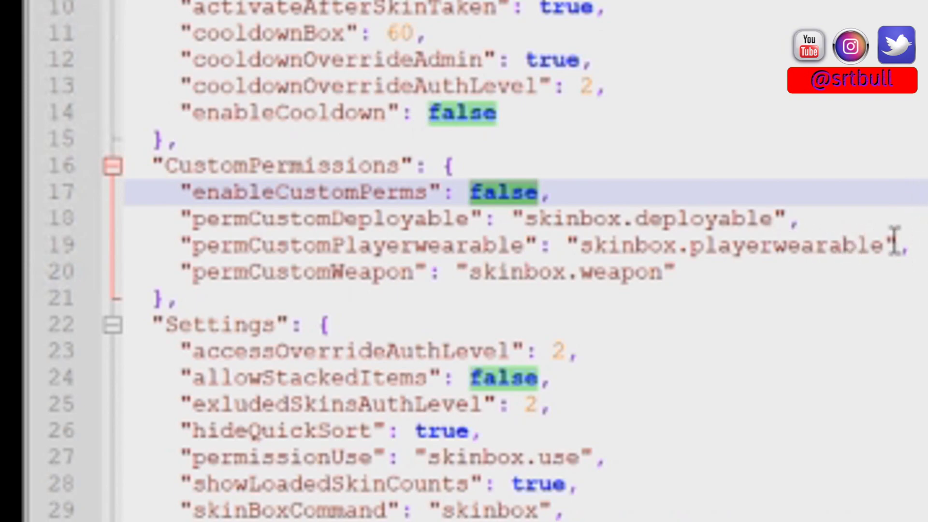
pyautogui.moveTo(898, 245); pyautogui.dragTo(569, 245)
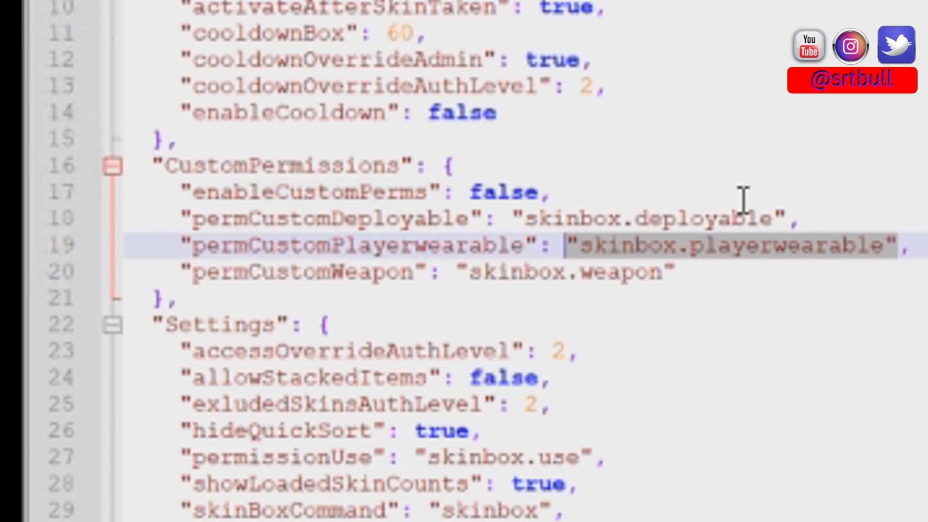
pyautogui.moveTo(772, 218); pyautogui.dragTo(541, 217)
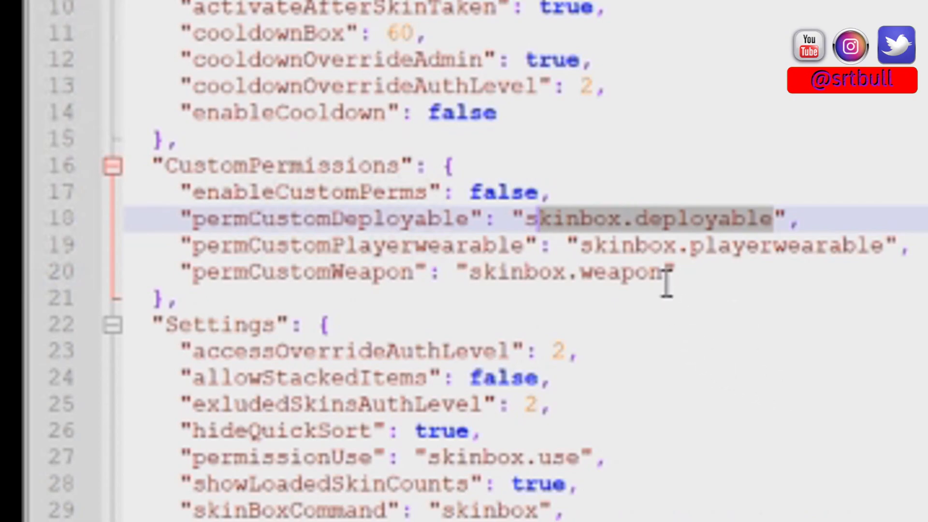
pyautogui.moveTo(663, 272); pyautogui.dragTo(449, 279)
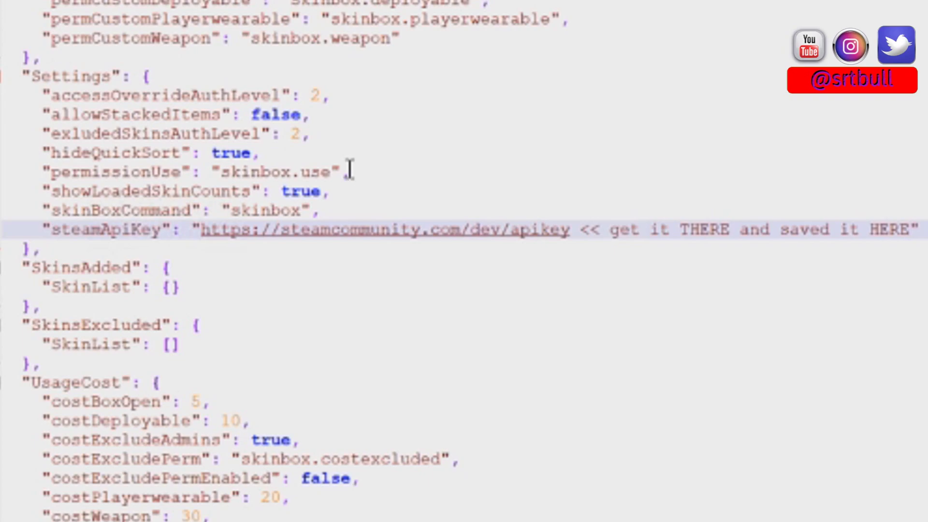
pyautogui.moveTo(349, 170); pyautogui.dragTo(219, 174)
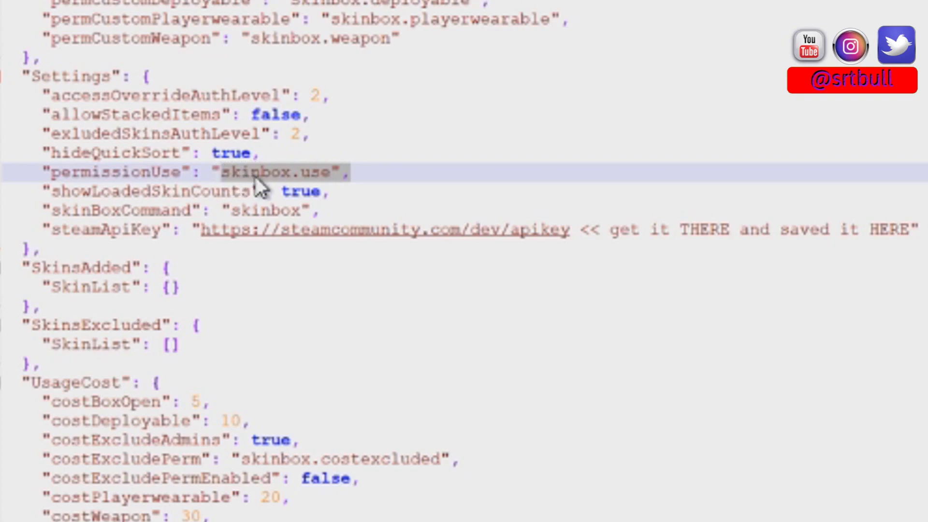
pyautogui.moveTo(103, 191); pyautogui.dragTo(192, 190)
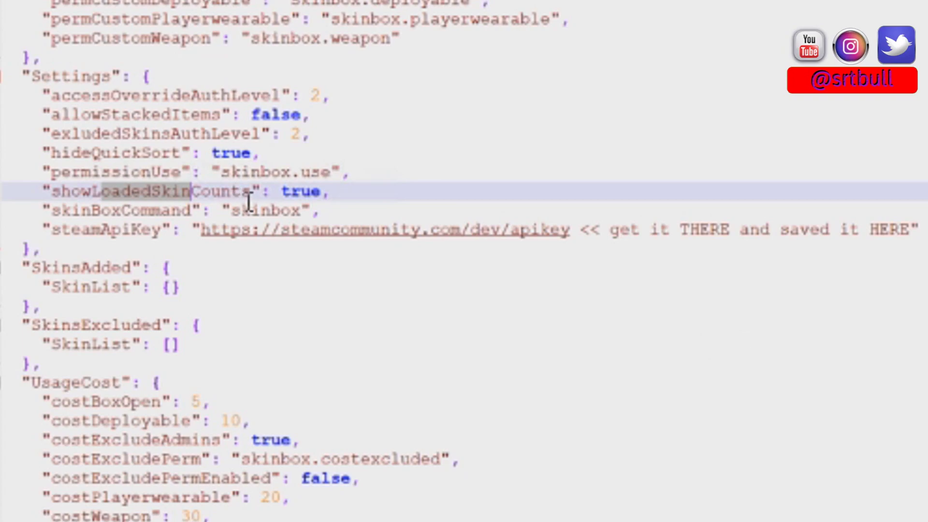
# Step: Set skinBoxCommand to "skin" in the Settings section
pyautogui.doubleClick(267, 210)
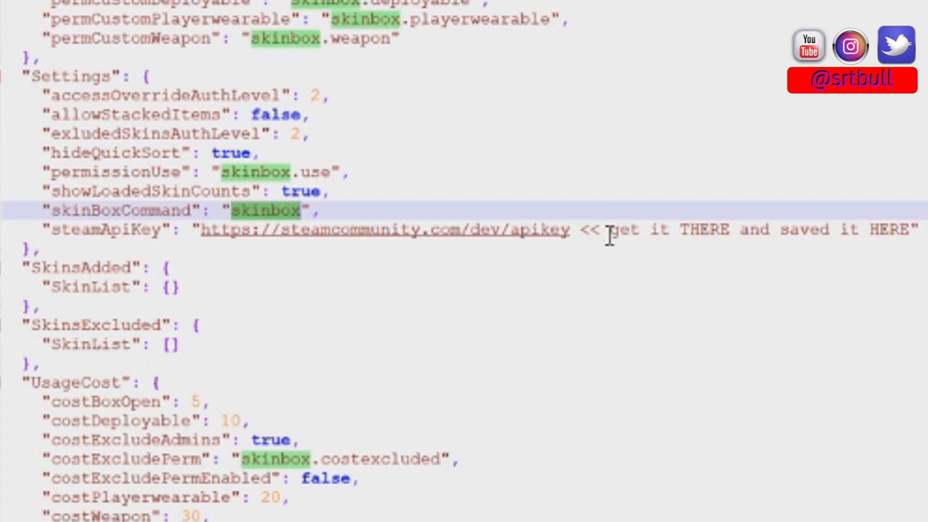
pyautogui.click(495, 270)
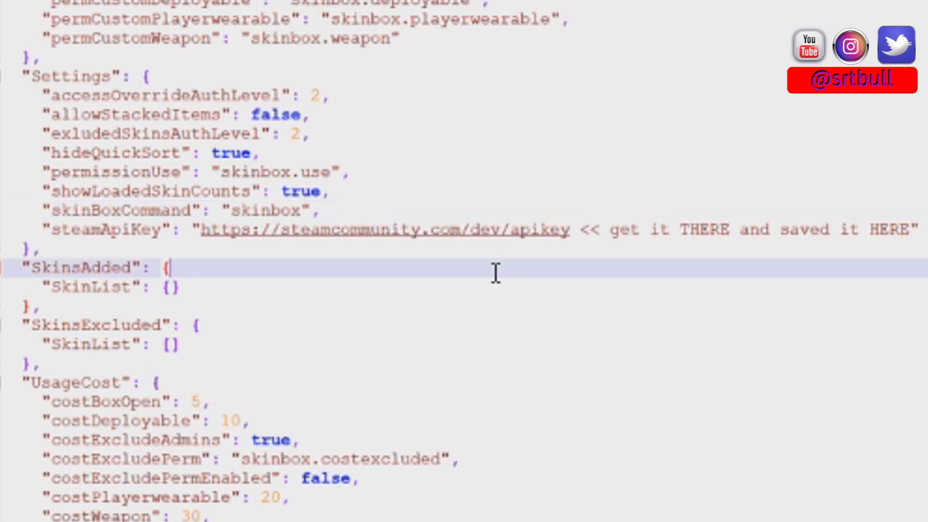
pyautogui.doubleClick(284, 211)
pyautogui.write('skin')
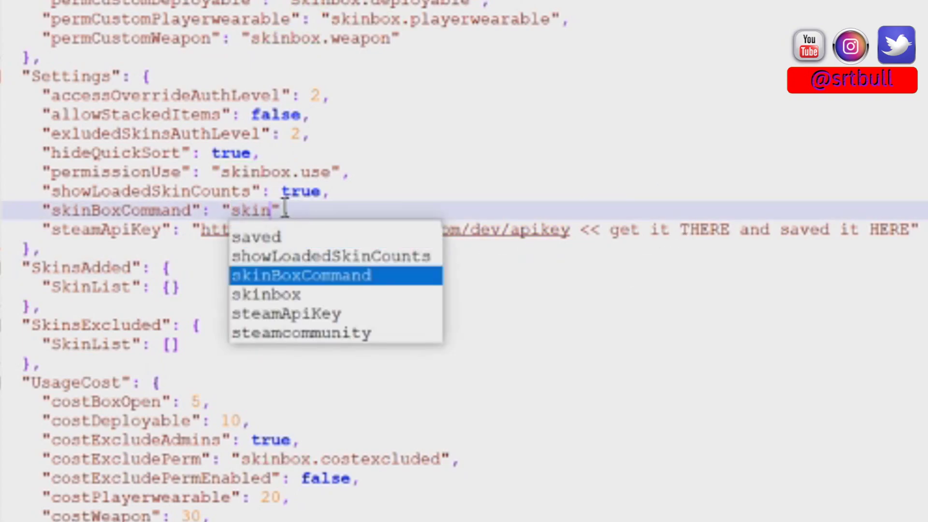
pyautogui.click(750, 304)
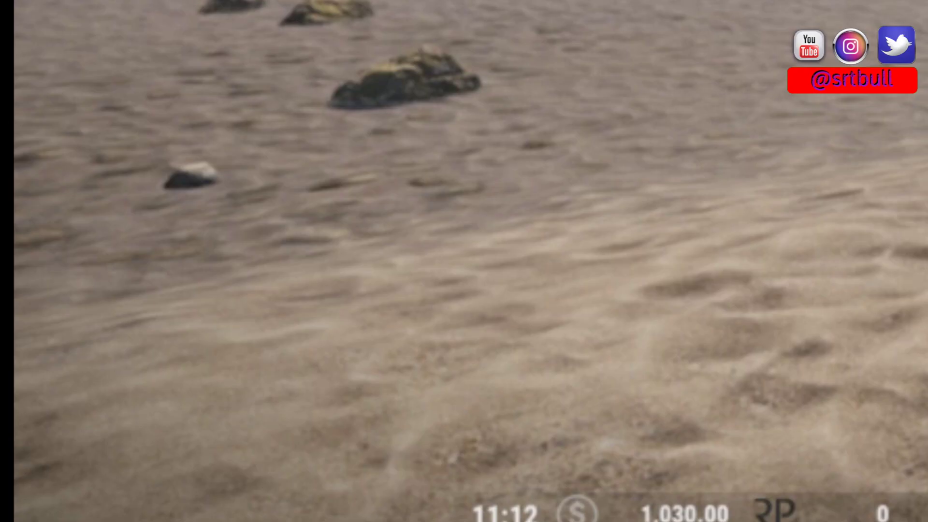
# Step: Switch to Rust and open the skin box with the chat command /skin
pyautogui.press('Return')
pyautogui.write('/skinbox')
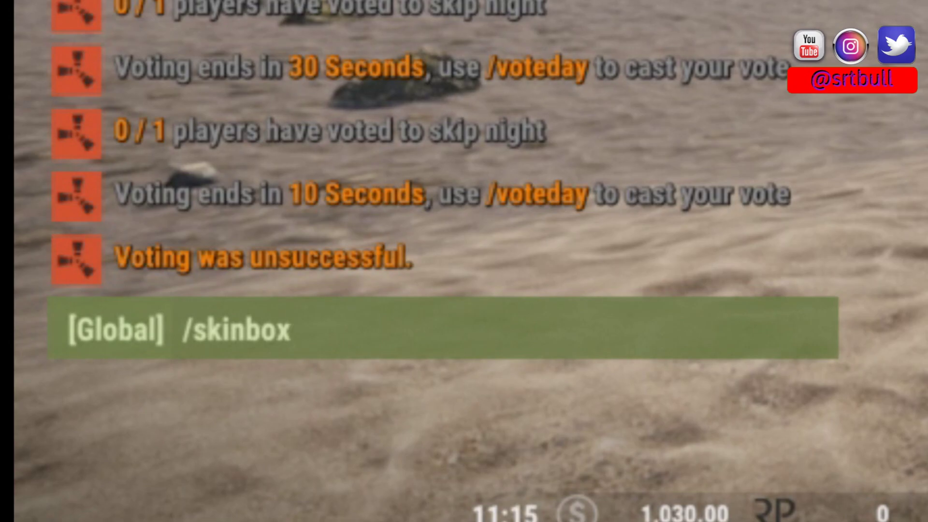
pyautogui.press('BackSpace')
pyautogui.press('BackSpace')
pyautogui.press('BackSpace')
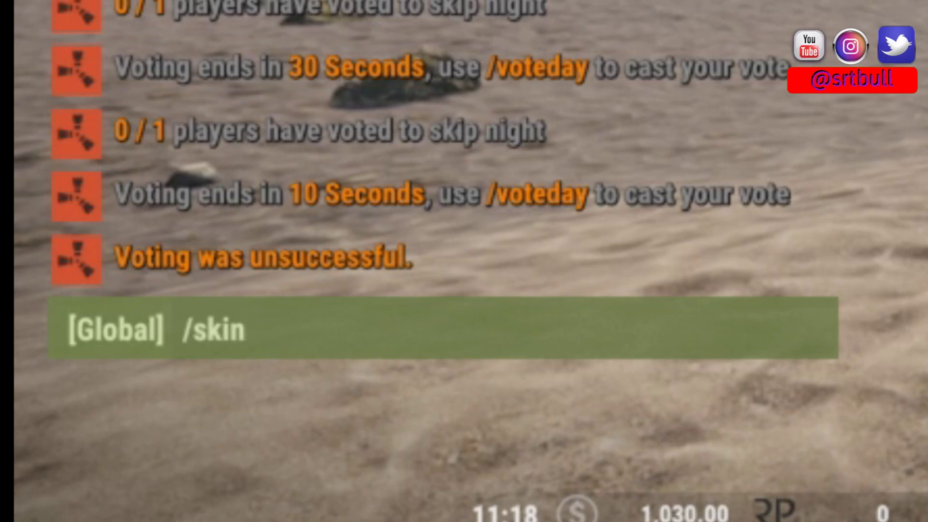
pyautogui.press('Return')
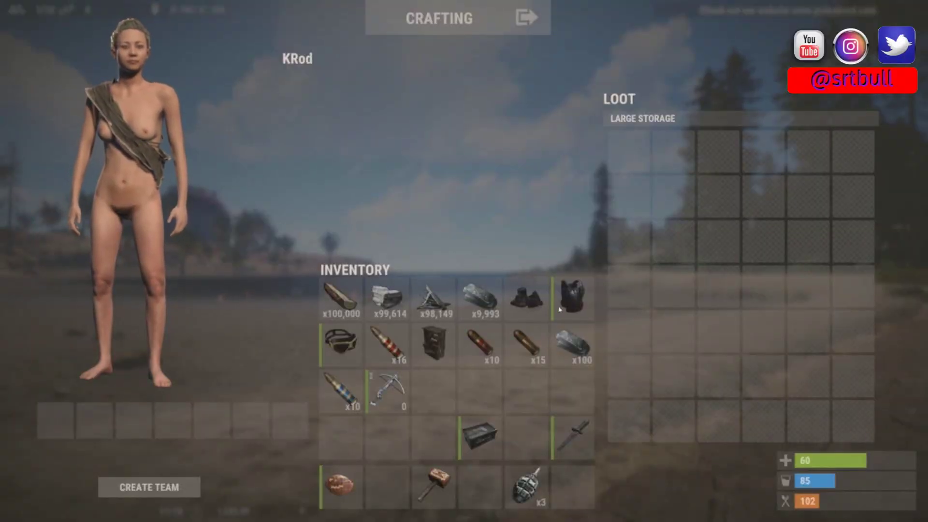
# Step: Place the large box in the skin box, browse its skin pages, and take the multicoloured striped skin into the inventory
pyautogui.moveTo(478, 435); pyautogui.dragTo(635, 145)
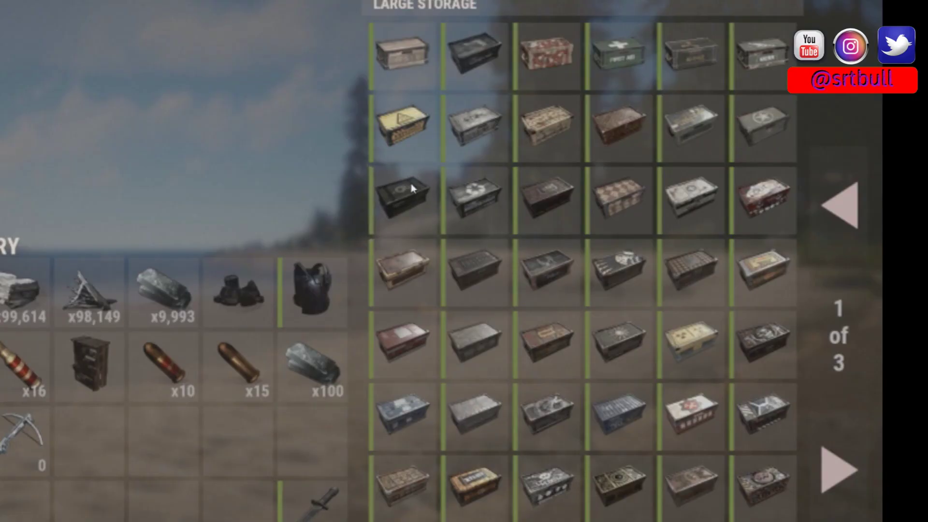
pyautogui.click(843, 480)
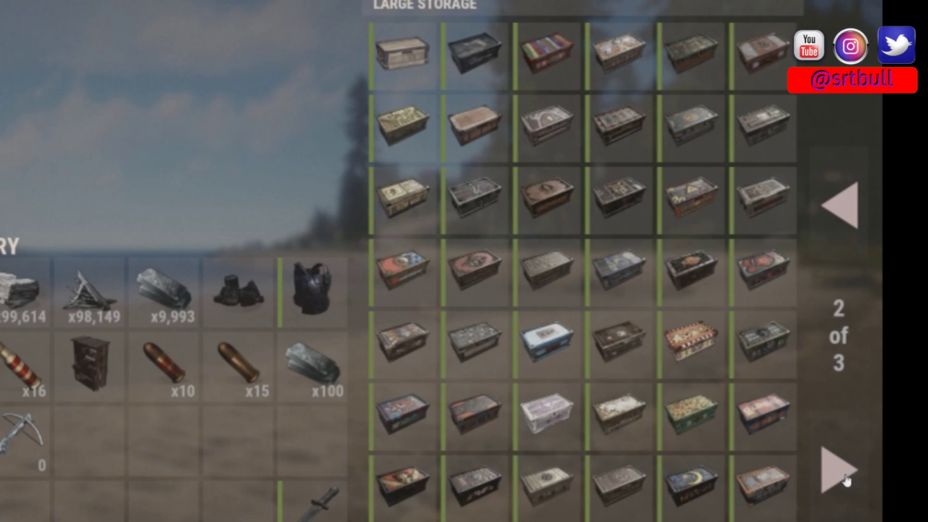
pyautogui.click(846, 228)
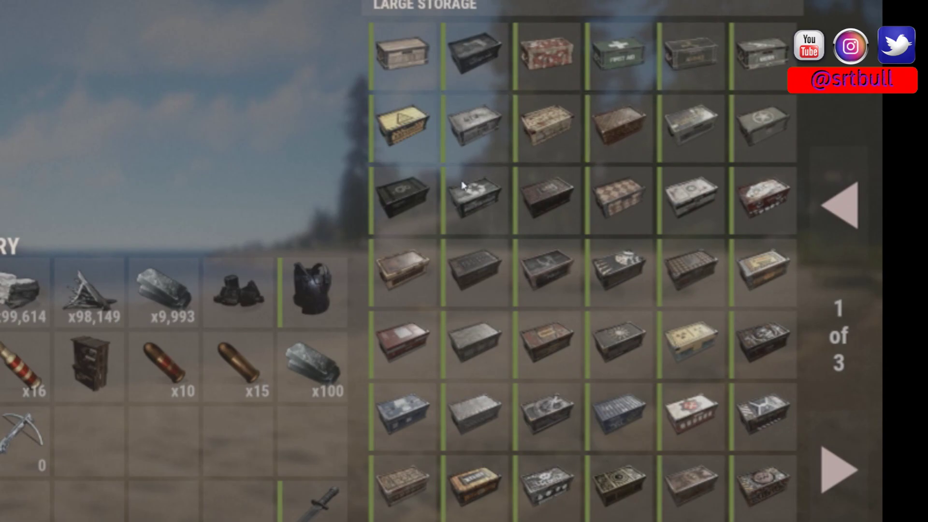
pyautogui.click(836, 473)
pyautogui.click(834, 476)
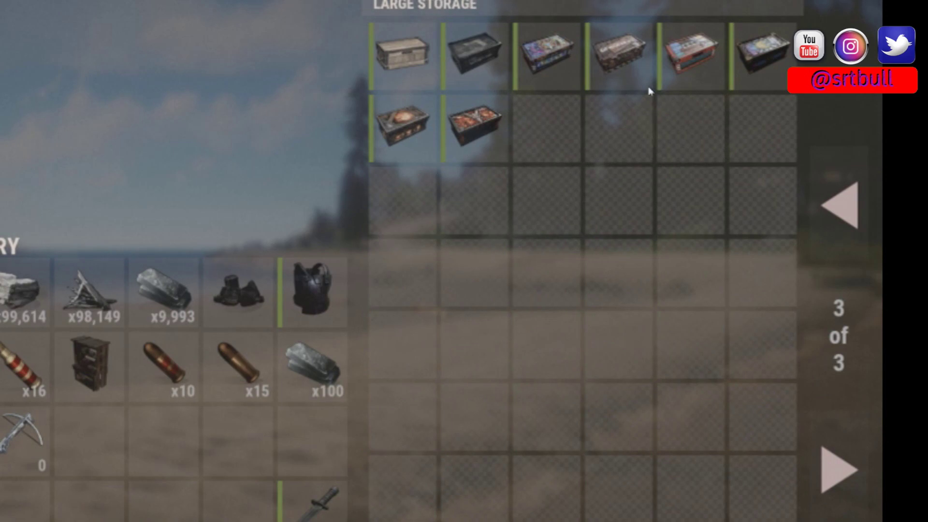
pyautogui.click(826, 206)
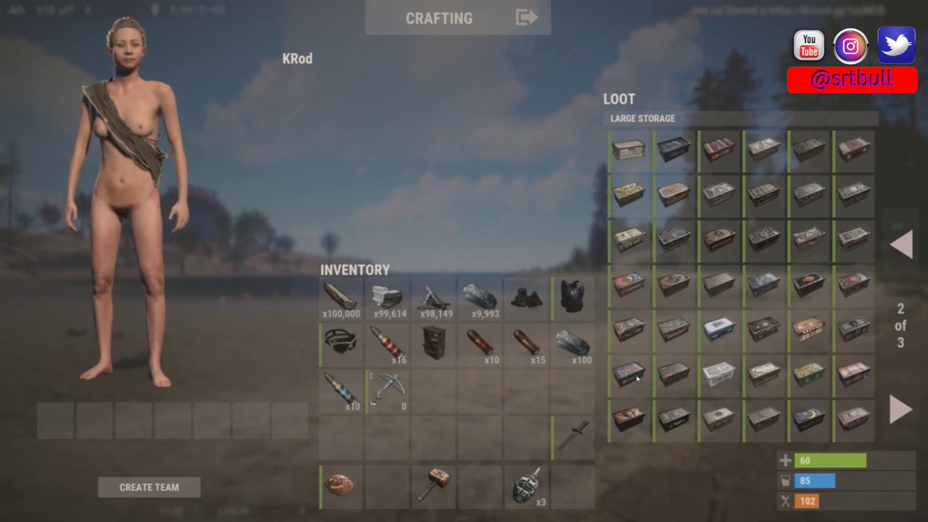
pyautogui.rightClick(811, 337)
# Step: Reskin the chest plate with the blue-and-white graphic skin, and put the crossbow in the skin box to pick a new skin
pyautogui.moveTo(573, 297); pyautogui.dragTo(631, 164)
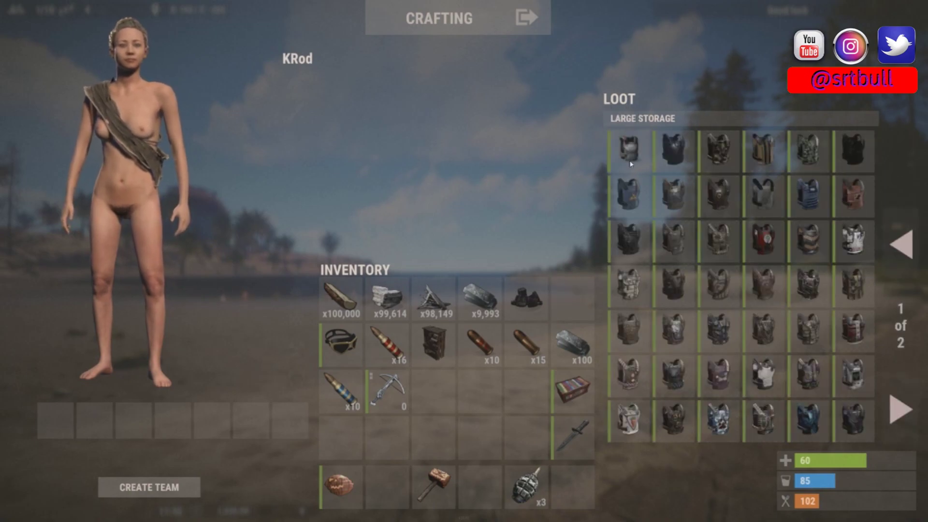
pyautogui.moveTo(778, 304); pyautogui.dragTo(620, 174)
pyautogui.moveTo(718, 418); pyautogui.dragTo(518, 396)
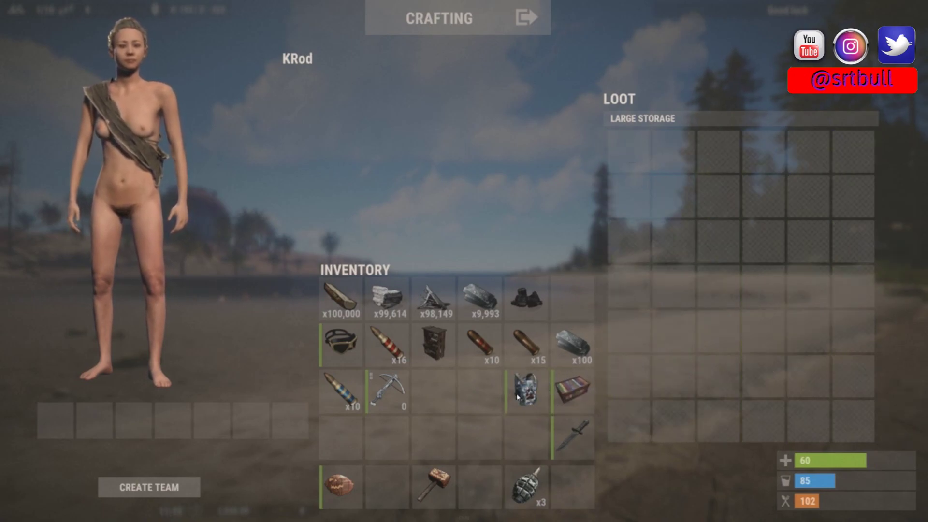
pyautogui.moveTo(387, 389); pyautogui.dragTo(628, 150)
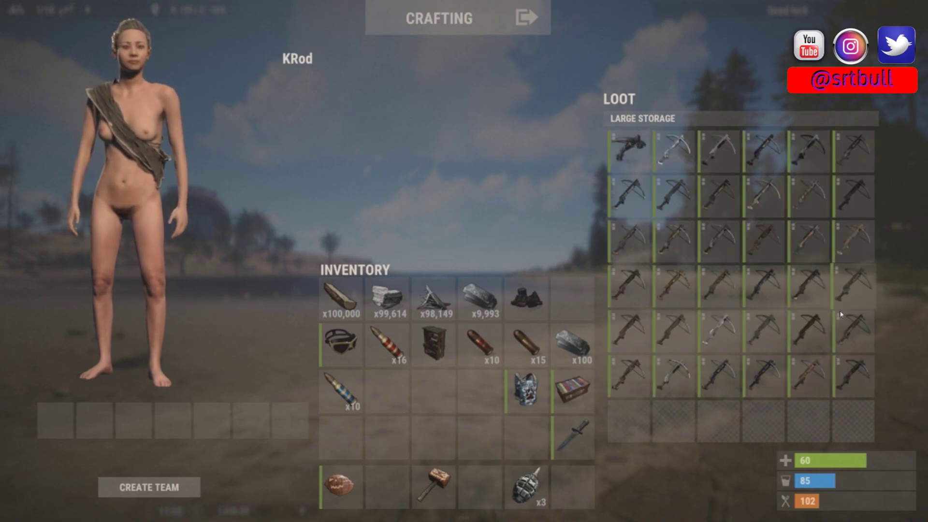
pyautogui.moveTo(702, 355); pyautogui.dragTo(434, 389)
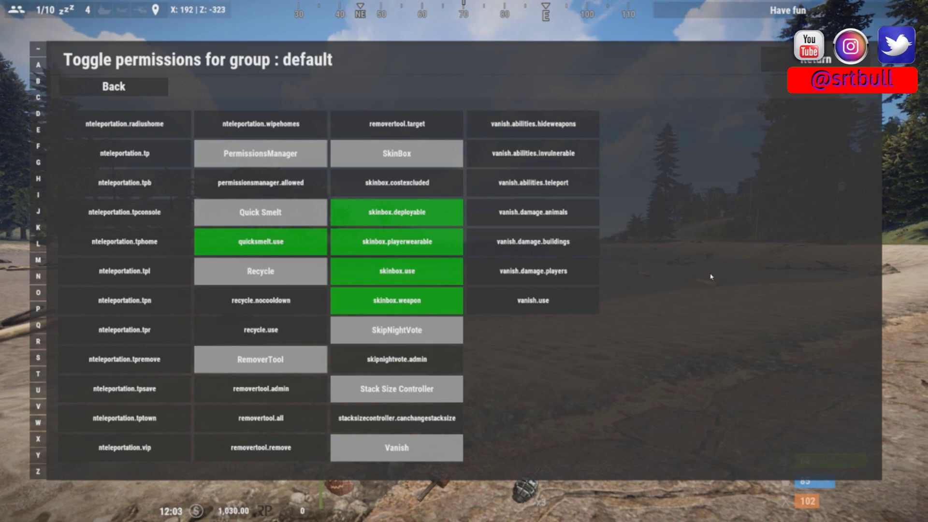
# Step: Revoke skinbox.deployable and skinbox.weapon from the default group and return to the group selection
pyautogui.click(411, 212)
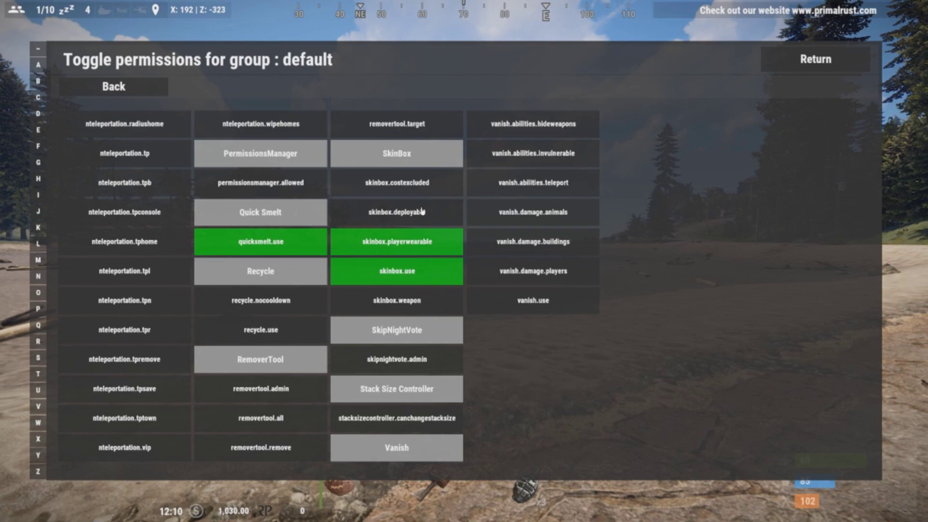
pyautogui.click(821, 60)
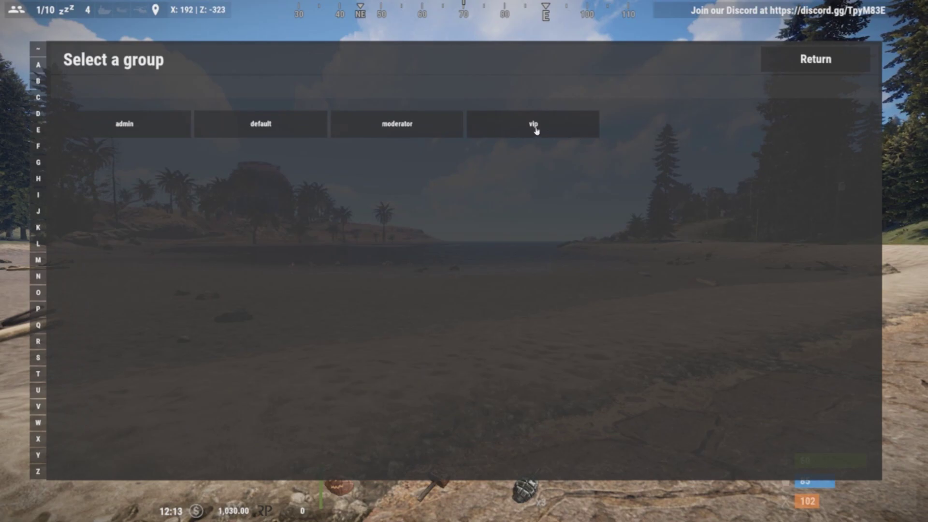
# Step: Grant the vip group the skinbox.use, skinbox.weapon and skinbox.deployable permissions
pyautogui.click(534, 127)
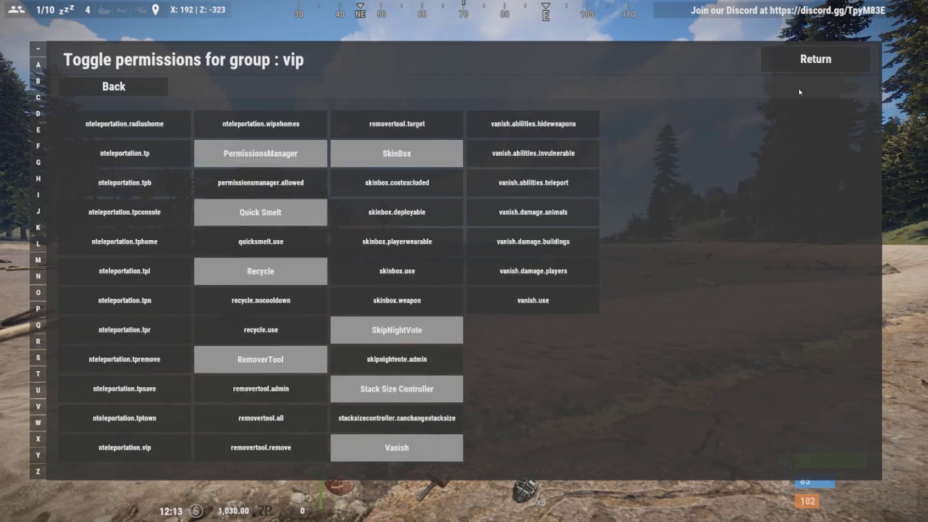
pyautogui.click(413, 274)
pyautogui.click(443, 304)
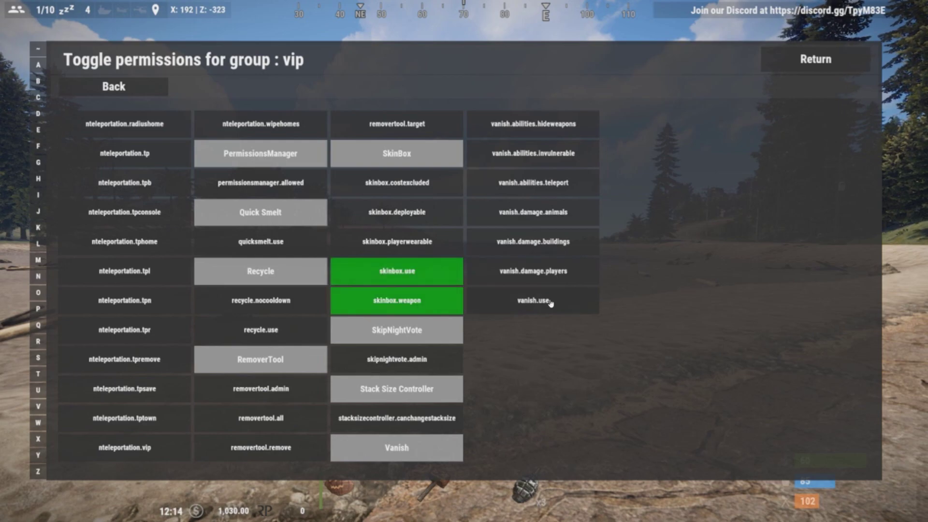
pyautogui.click(419, 217)
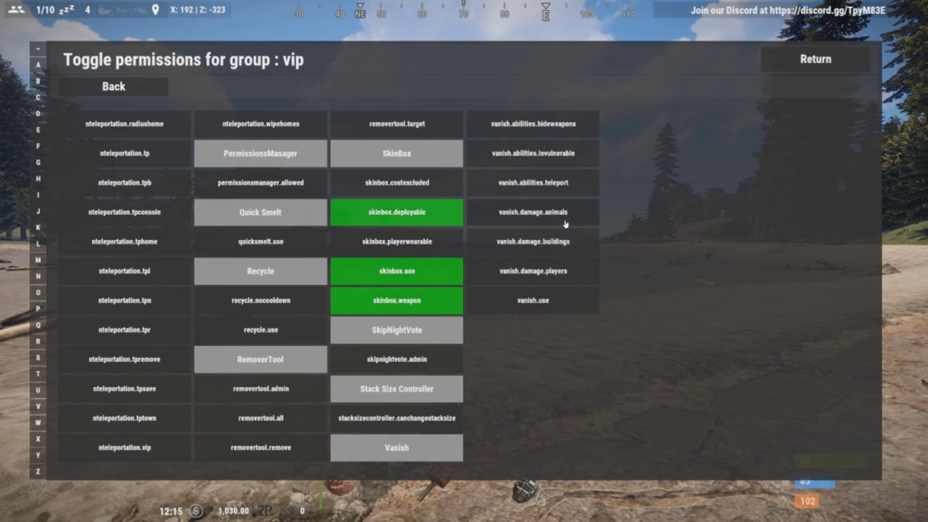